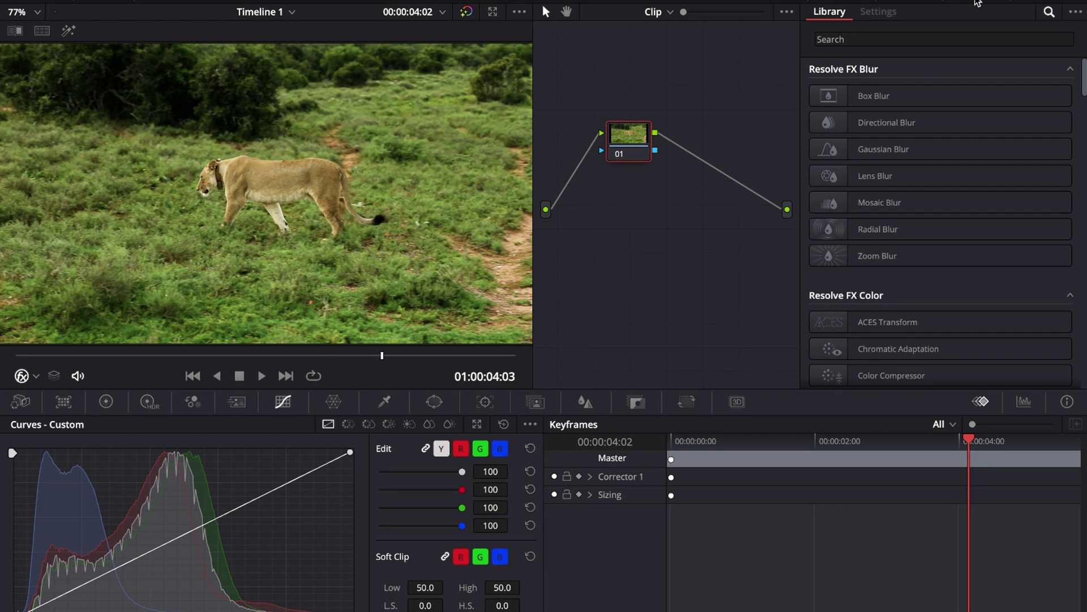
# Step: Find Surface Tracker by searching 'surfac' and insert it between node 01 and the output
pyautogui.click(913, 40)
pyautogui.write('s')
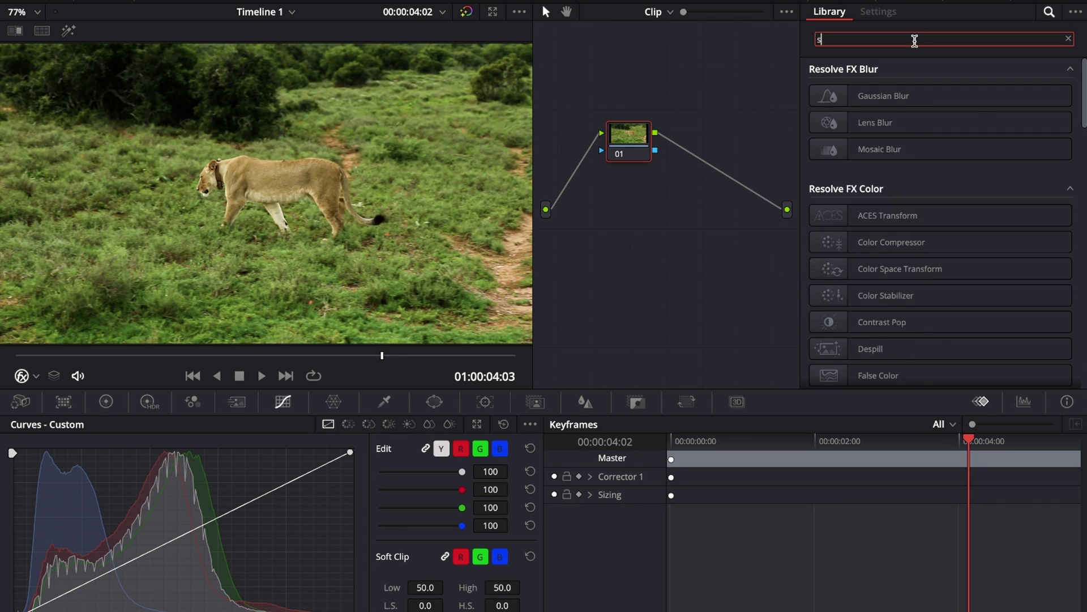
pyautogui.write('urfac')
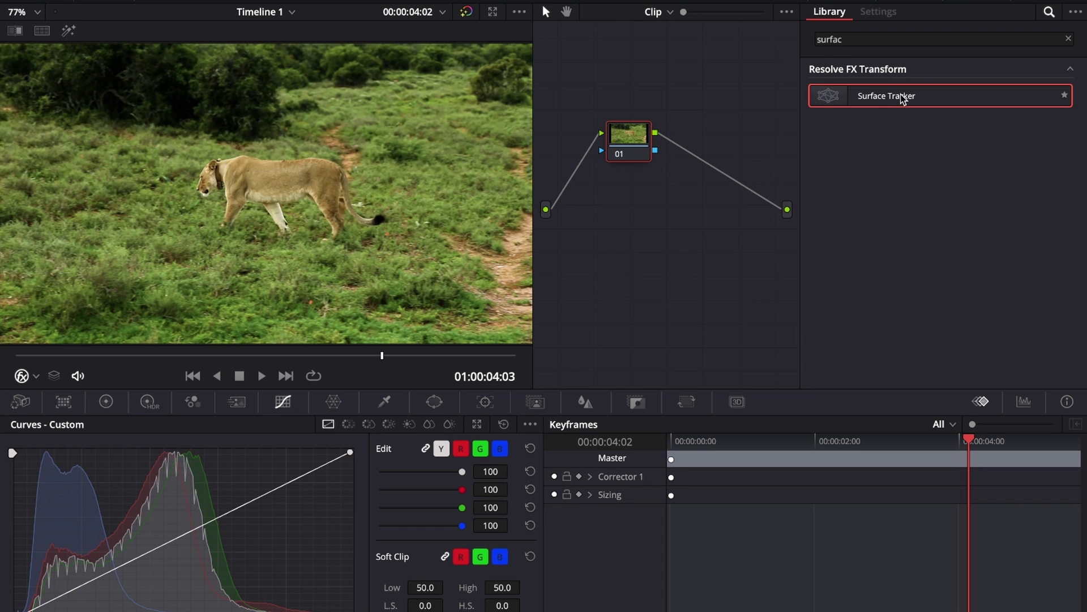
pyautogui.moveTo(900, 97); pyautogui.dragTo(675, 129)
pyautogui.moveTo(869, 97); pyautogui.dragTo(626, 136)
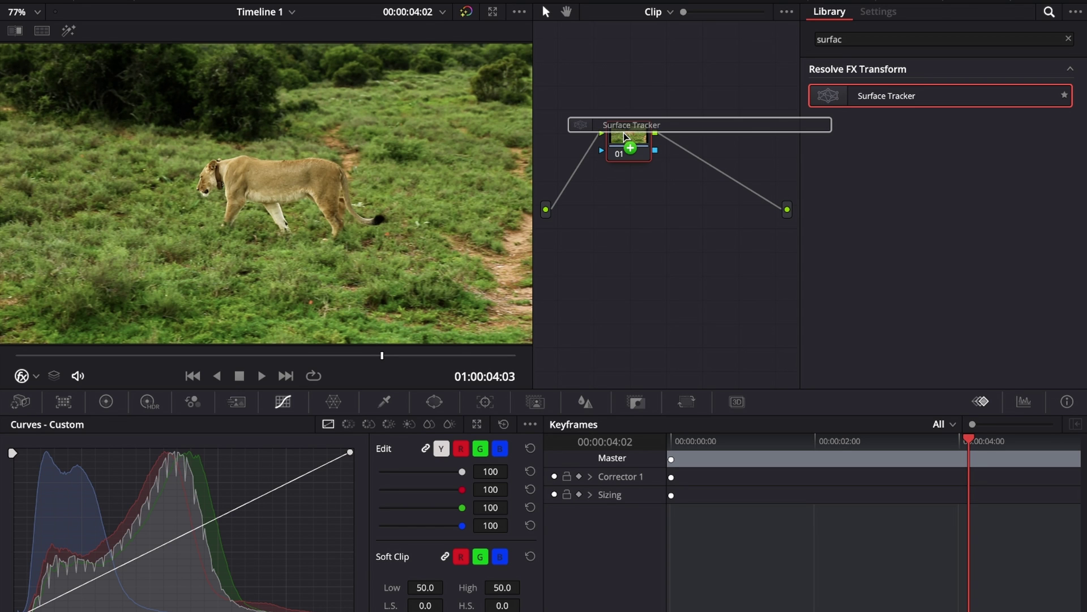
pyautogui.moveTo(625, 135); pyautogui.dragTo(714, 139)
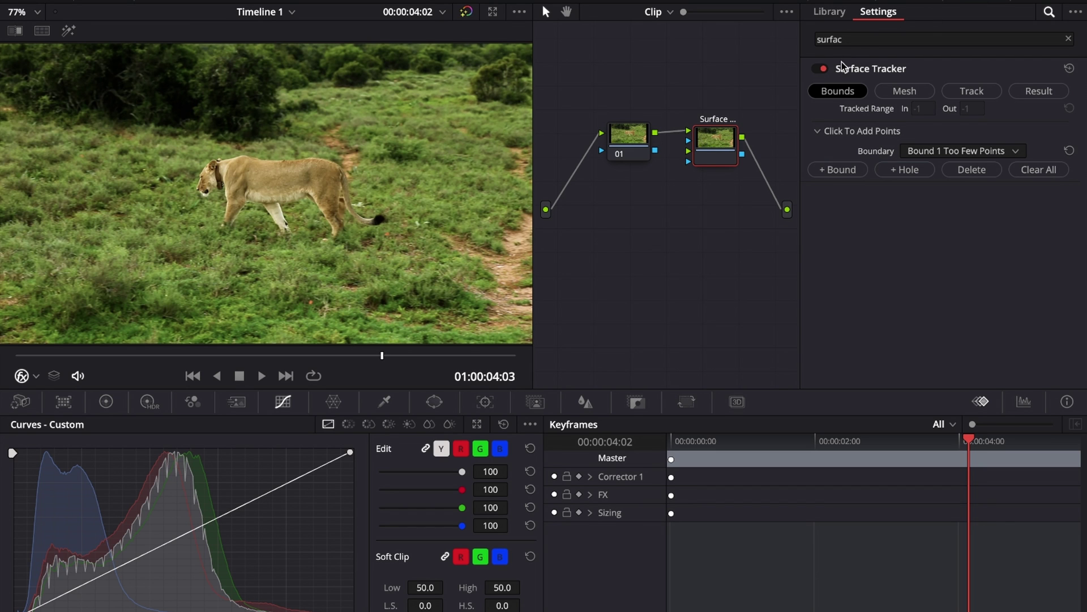
pyautogui.click(841, 92)
pyautogui.click(255, 190)
pyautogui.click(301, 189)
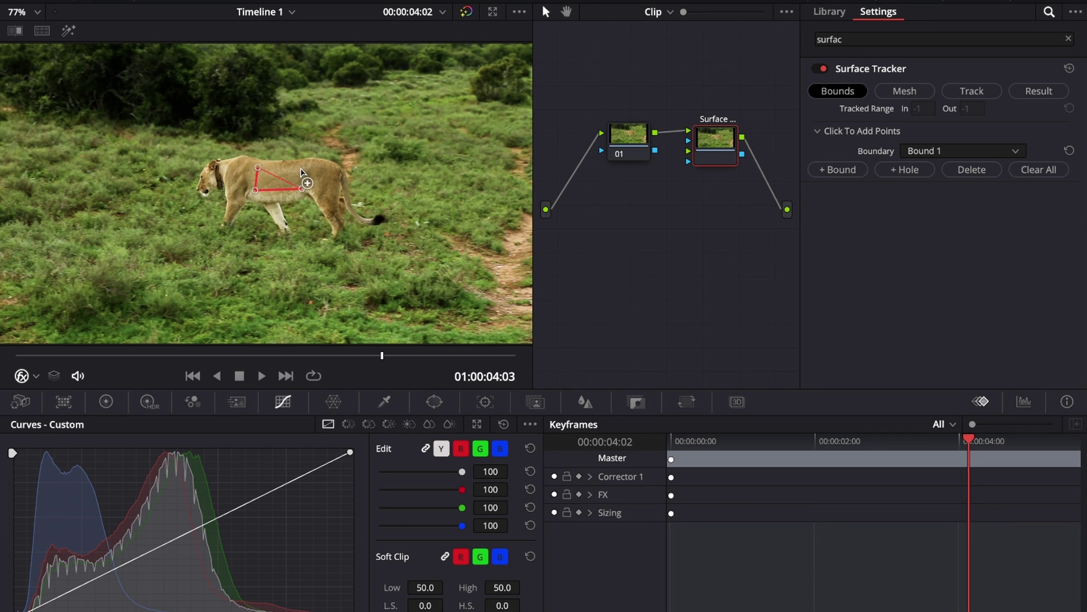
pyautogui.hotkey('ctrl', 'z')
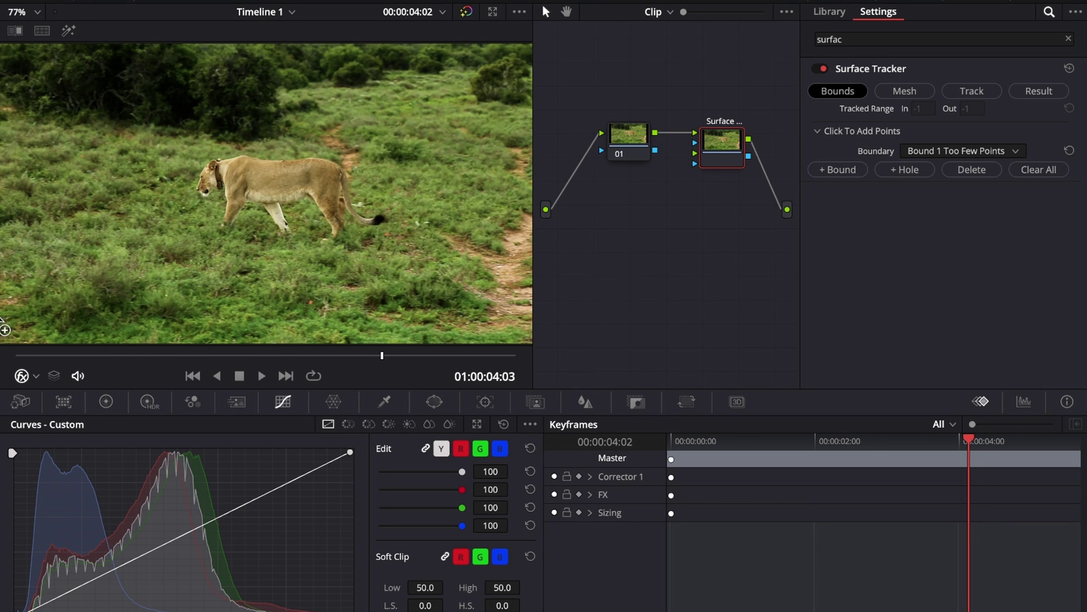
# Step: Switch the viewer overlay from Off to Open FX Overlay
pyautogui.click(22, 375)
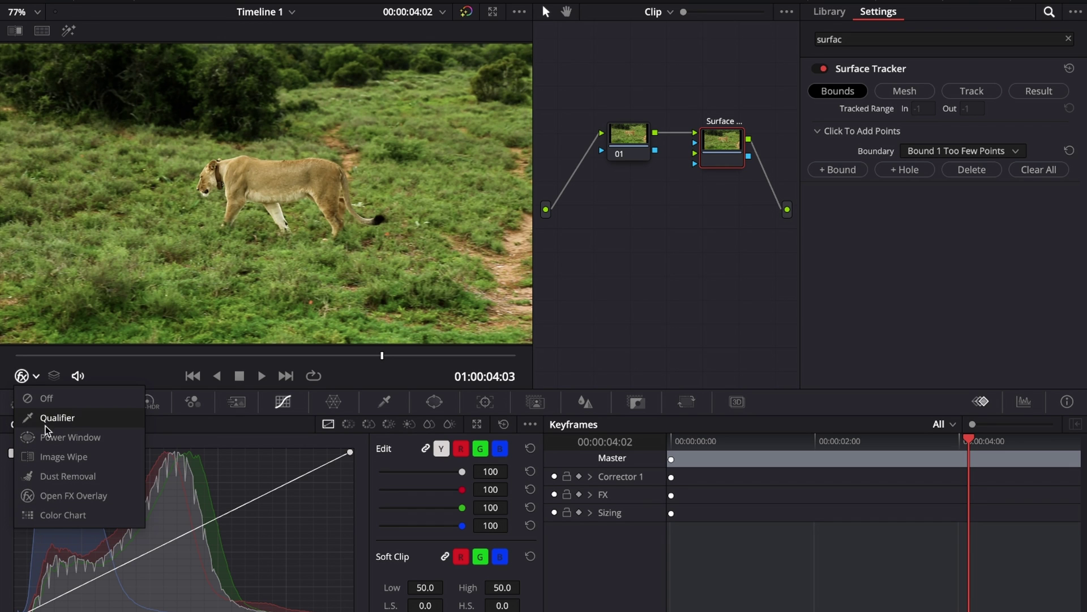
pyautogui.click(43, 401)
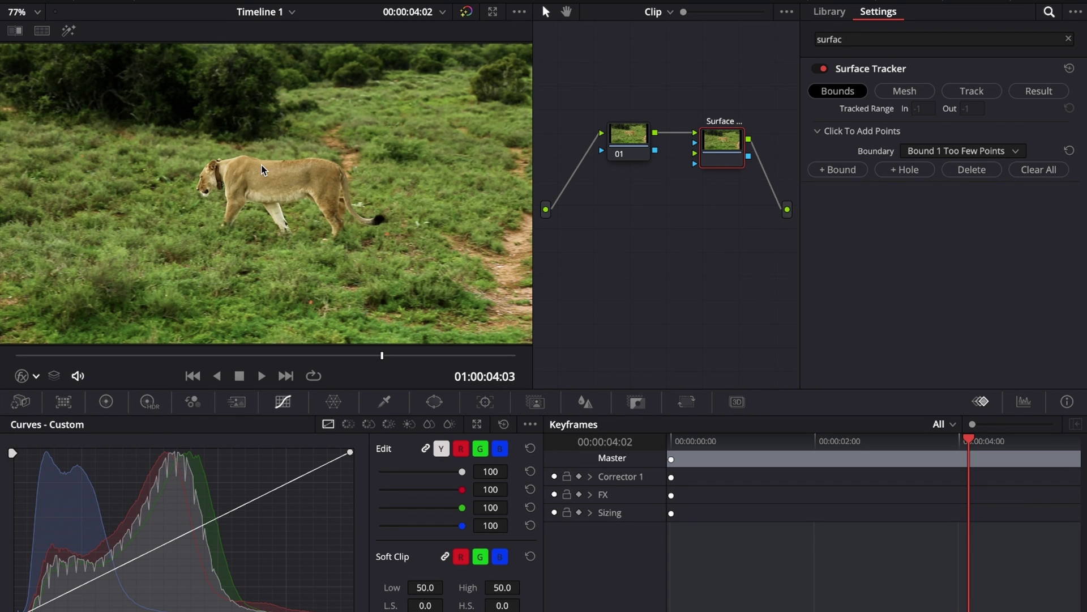
pyautogui.click(34, 376)
pyautogui.click(55, 494)
# Step: Undo a first outline, then redraw Bound 1 as a four-point boundary around the lioness's torso
pyautogui.click(263, 167)
pyautogui.click(281, 194)
pyautogui.click(299, 180)
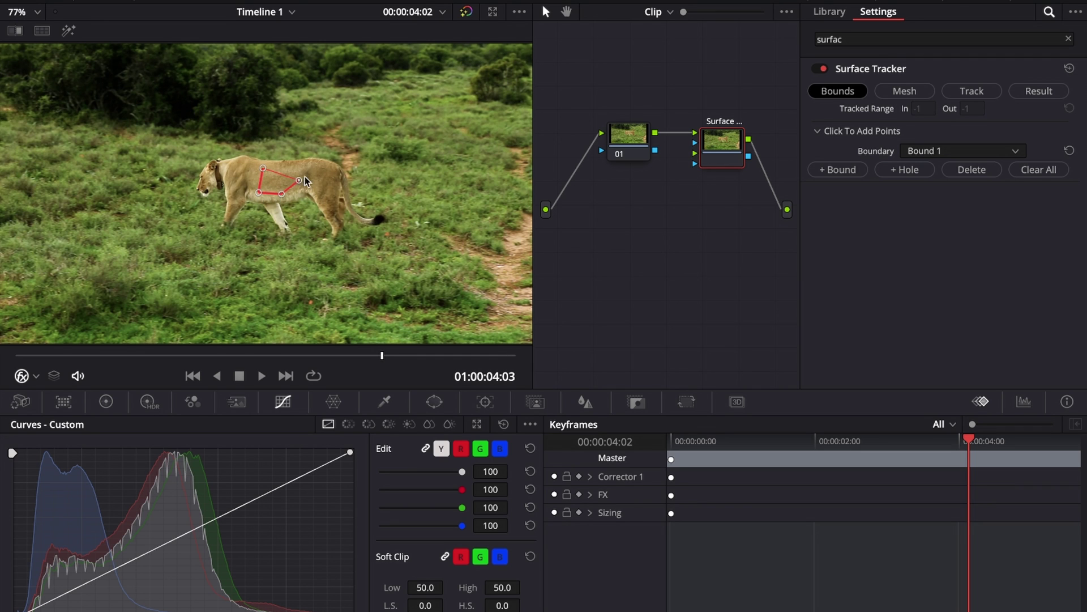
pyautogui.click(317, 170)
pyautogui.hotkey('ctrl', 'z')
pyautogui.hotkey('ctrl', 'z')
pyautogui.hotkey('ctrl', 'z')
pyautogui.hotkey('ctrl', 'z')
pyautogui.hotkey('ctrl', 'z')
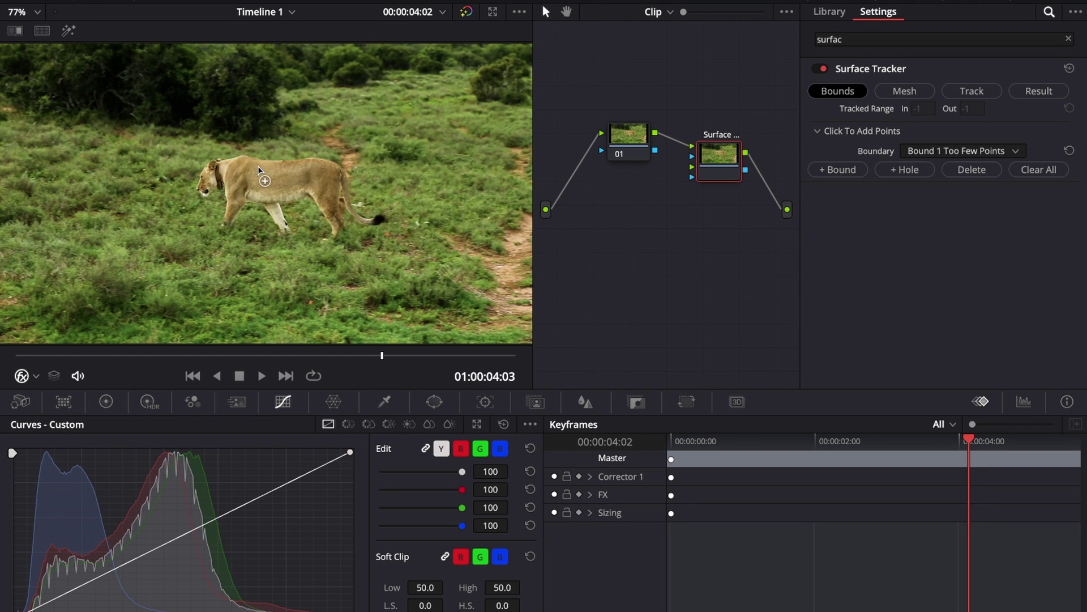
pyautogui.click(259, 166)
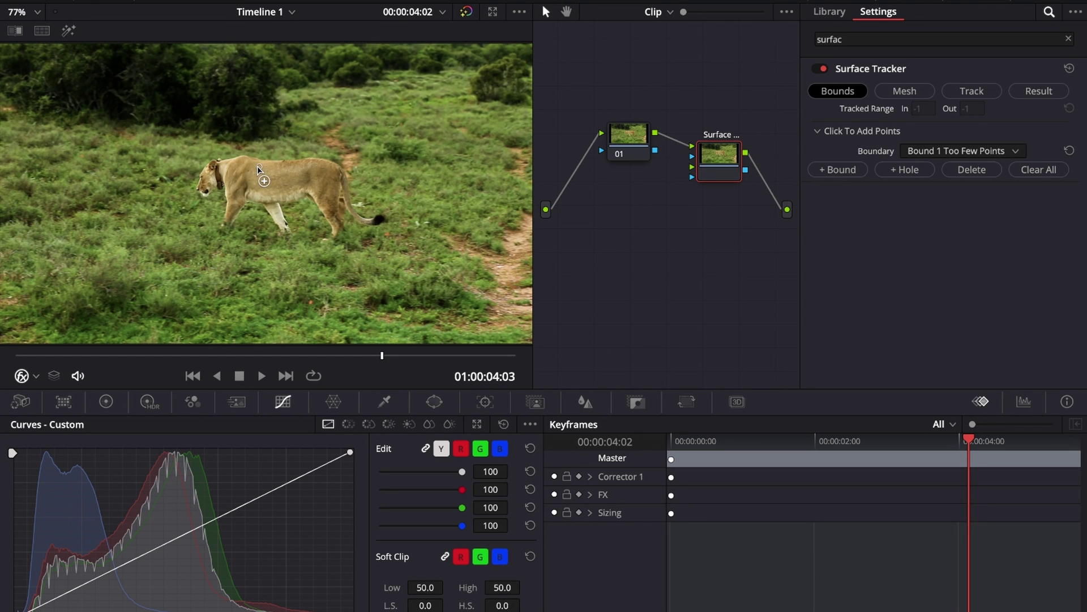
pyautogui.click(305, 188)
pyautogui.click(302, 165)
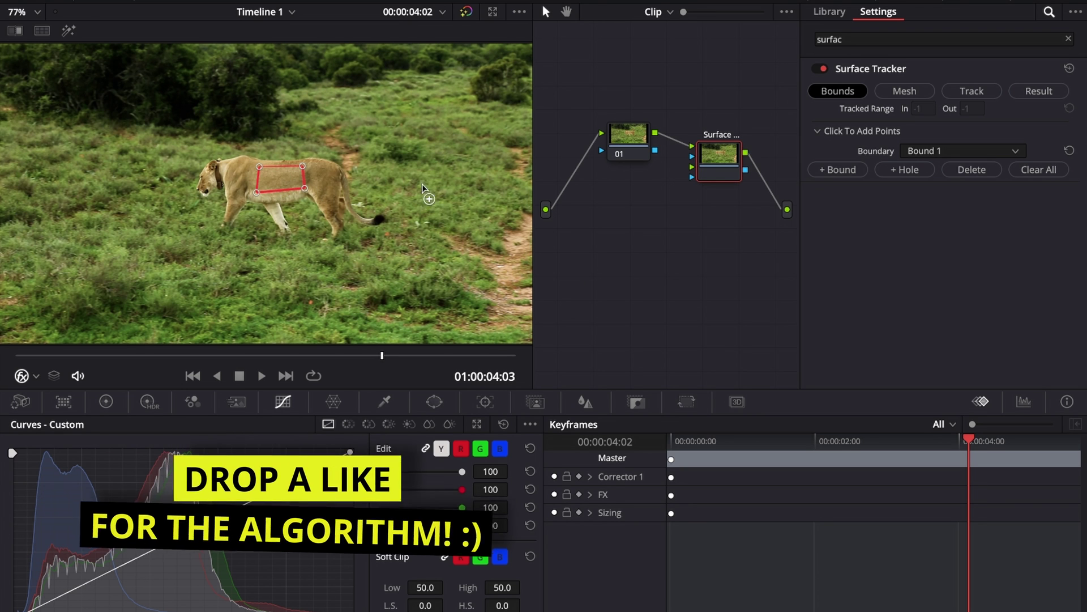
# Step: Regenerate the mesh inside the boundary, nudge points, and add points on the left and right
pyautogui.click(905, 92)
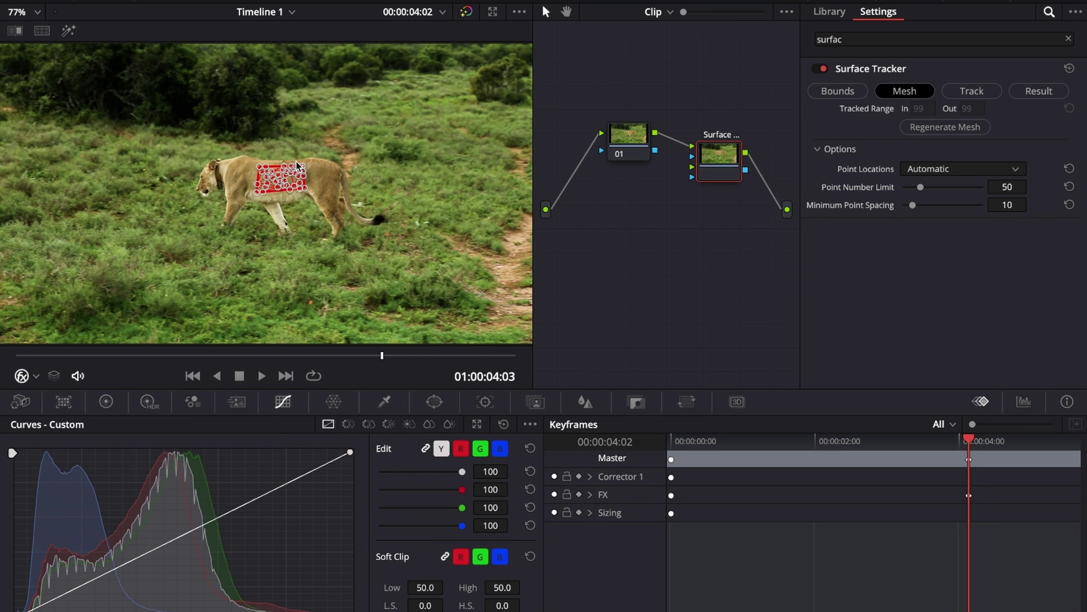
pyautogui.scroll(5, 272, 166)
pyautogui.scroll(5, 271, 165)
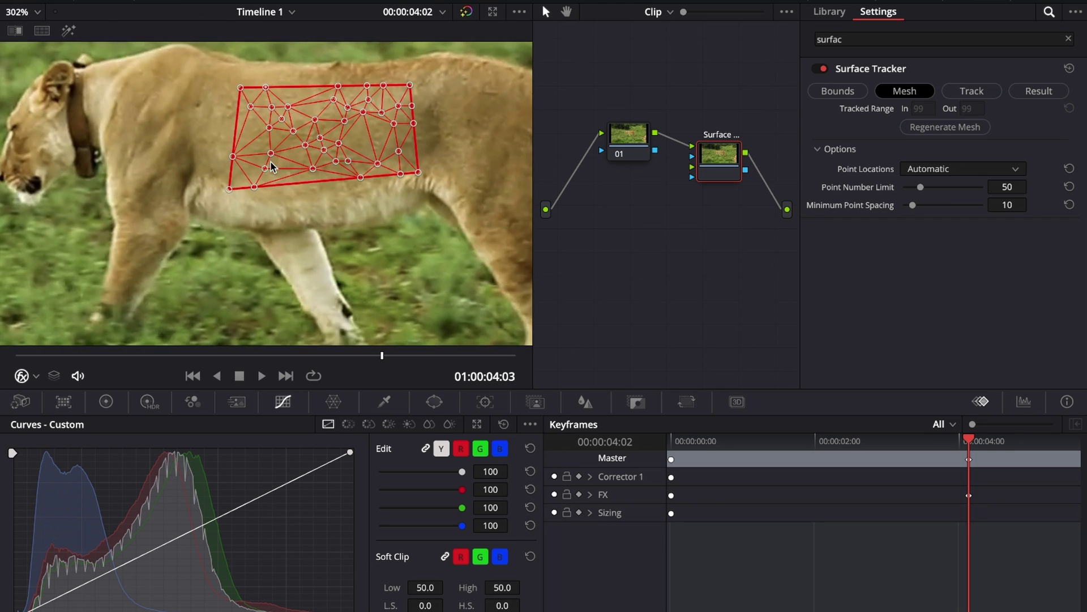
pyautogui.scroll(3, 300, 162)
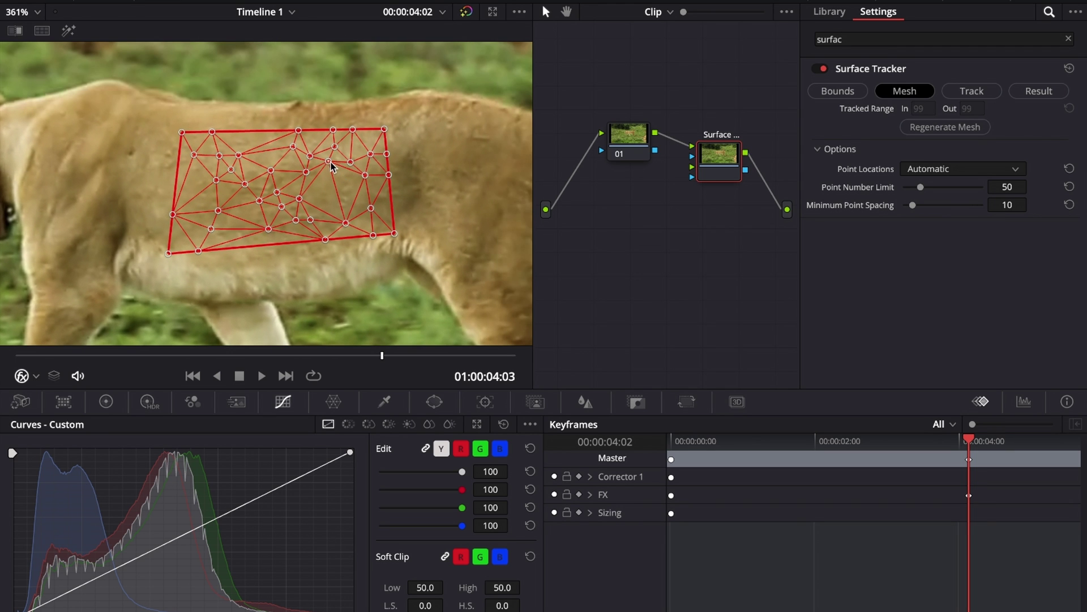
pyautogui.moveTo(328, 161); pyautogui.dragTo(266, 165)
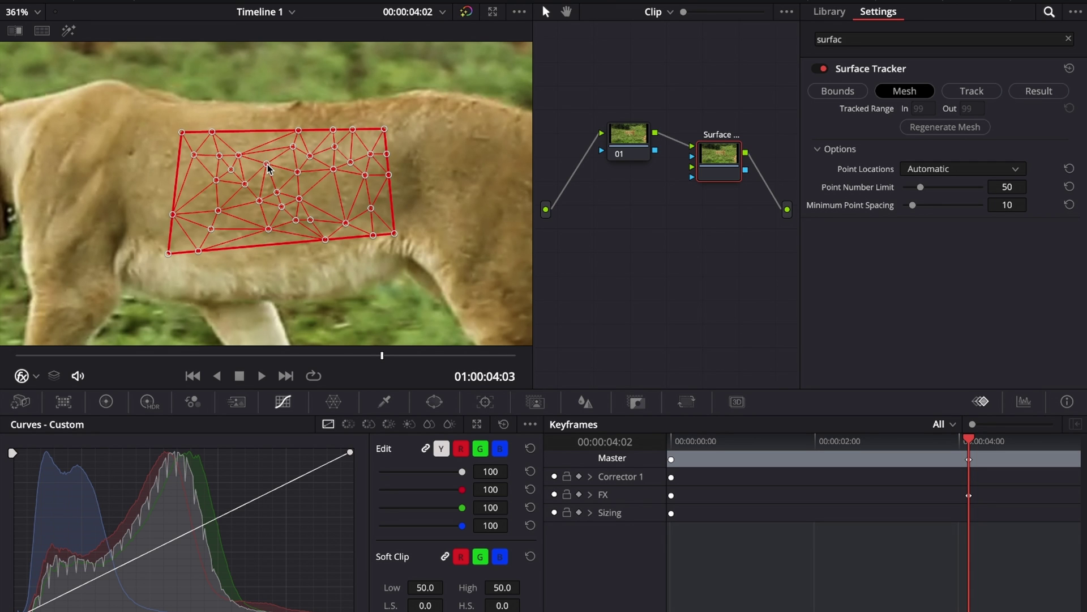
pyautogui.click(197, 194)
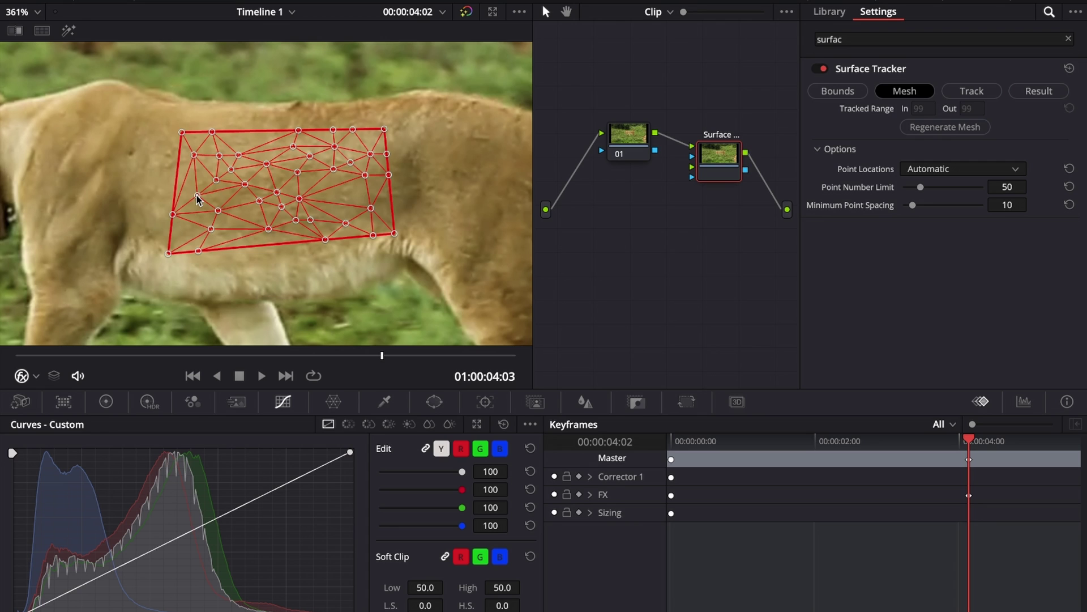
pyautogui.click(319, 182)
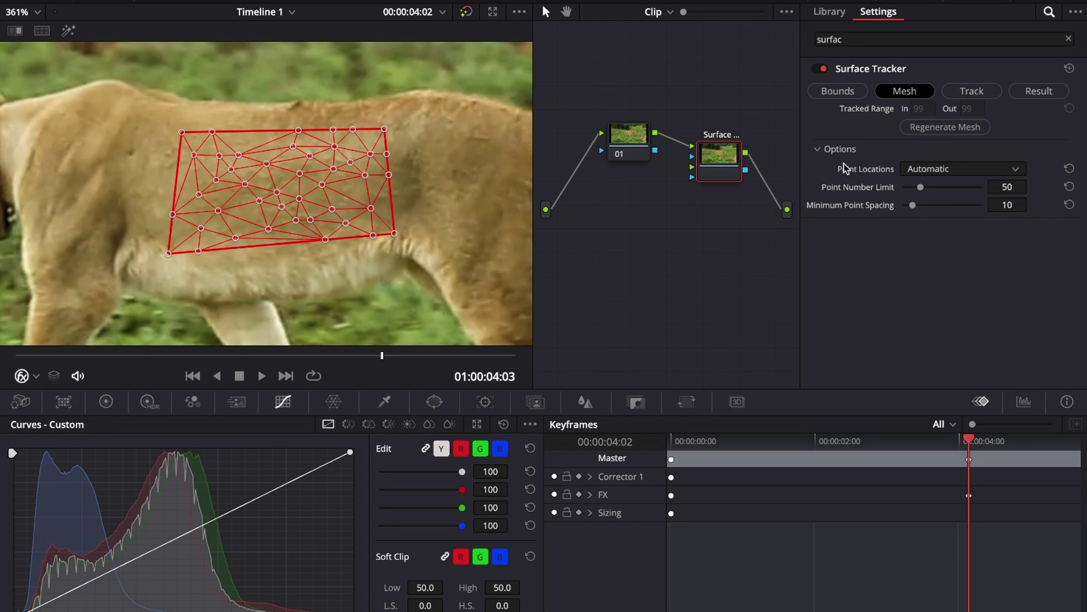
# Step: Try Uniform Grid point placement, return to Automatic, and add two more mesh points
pyautogui.click(905, 169)
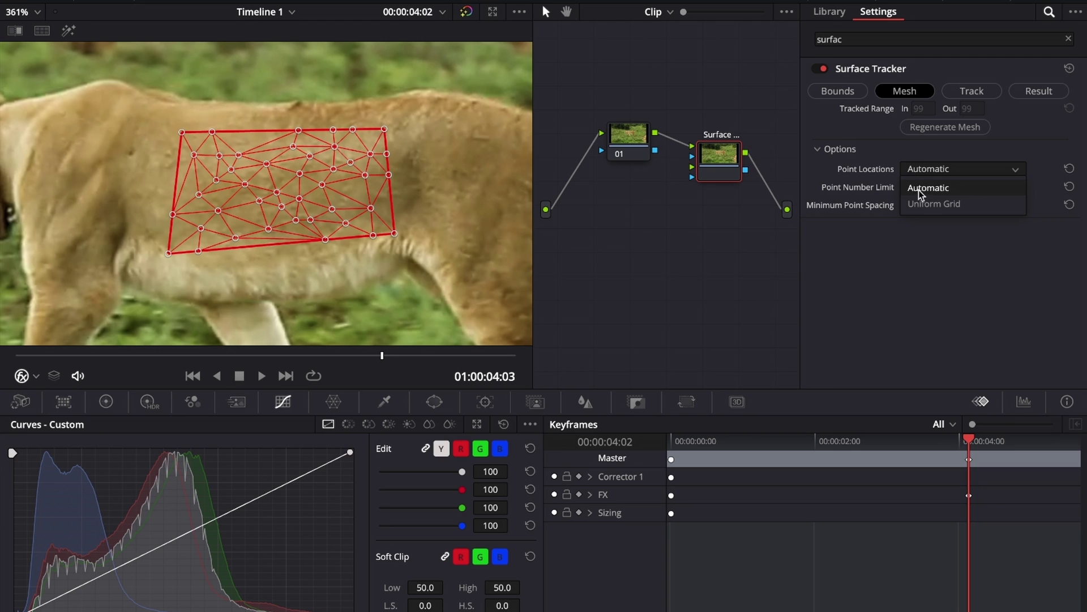
pyautogui.click(925, 205)
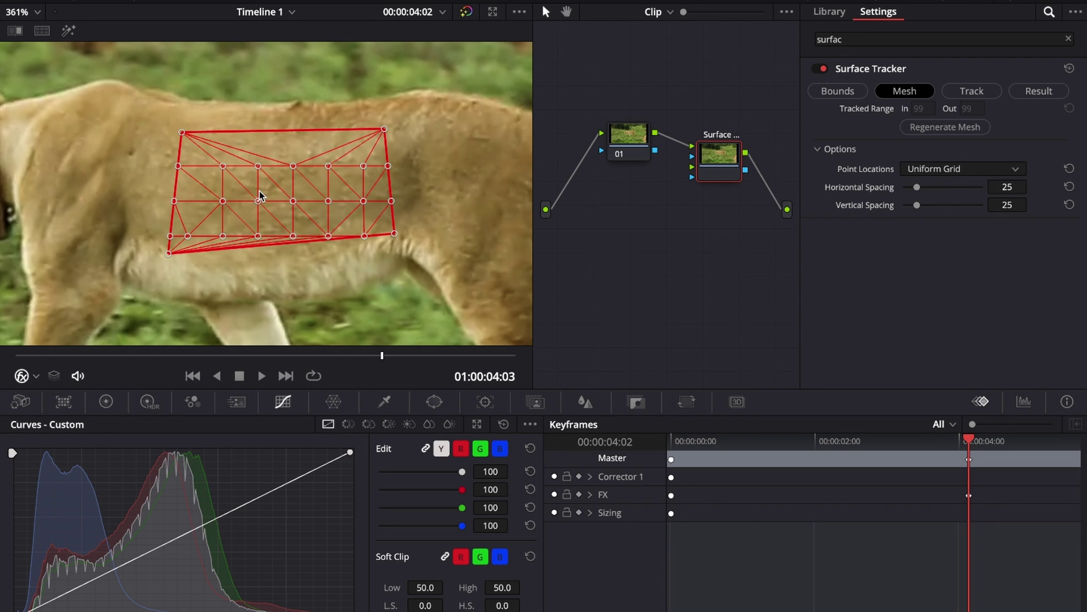
pyautogui.click(960, 169)
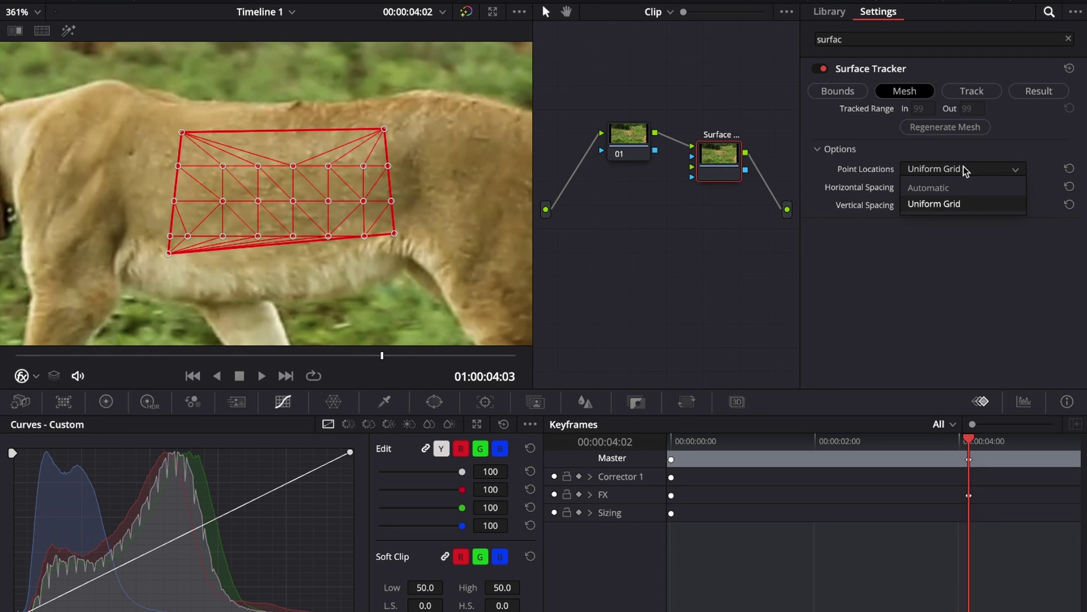
pyautogui.click(947, 186)
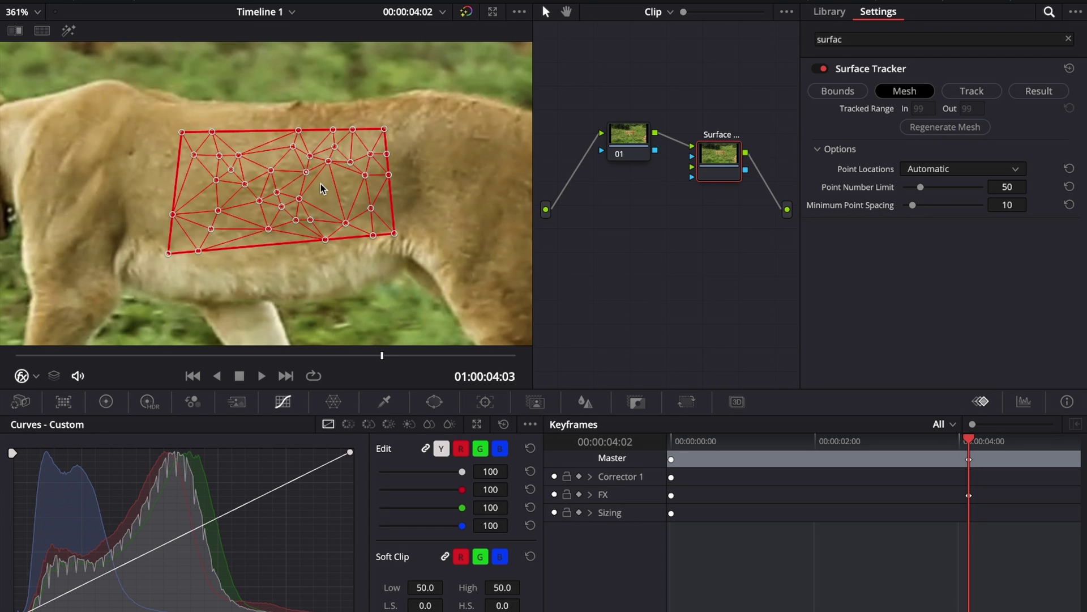
pyautogui.click(338, 188)
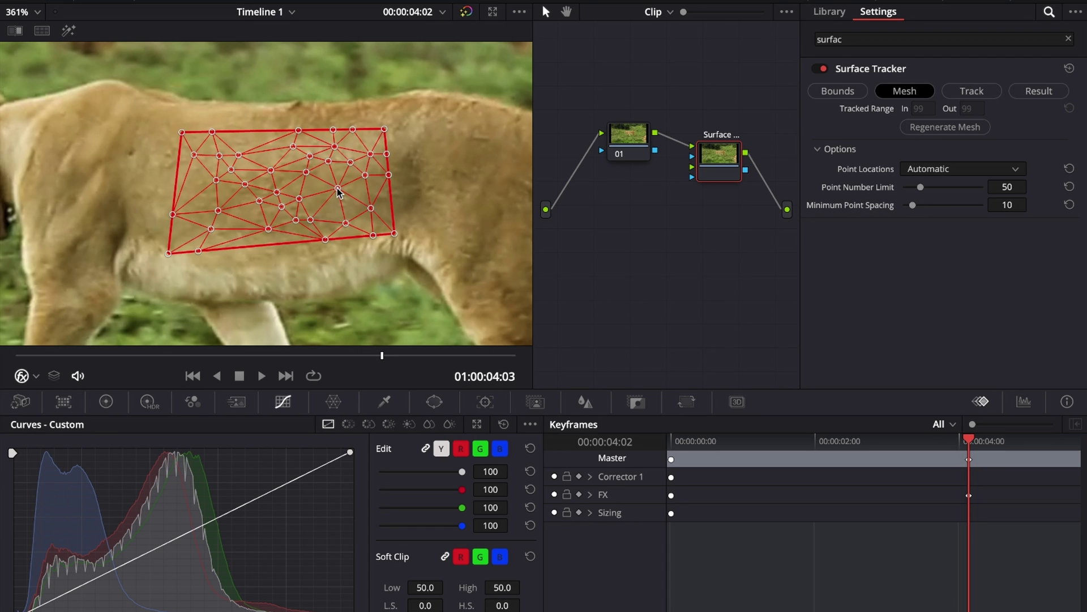
pyautogui.click(238, 239)
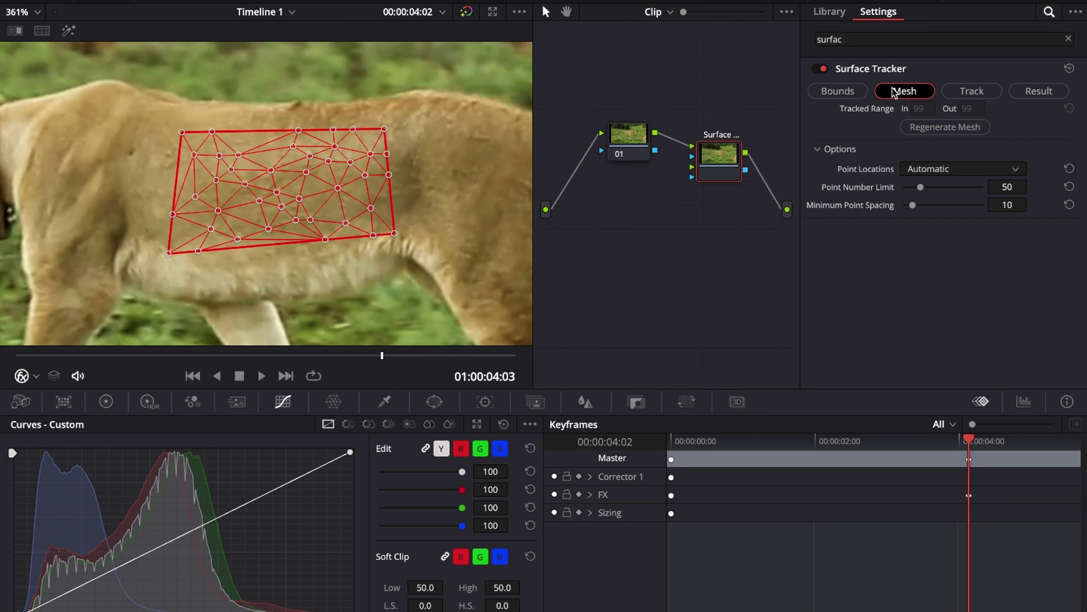
# Step: Track the mesh forward then reverse over frames 0–135, scrub to check, and return to frame 0
pyautogui.click(969, 91)
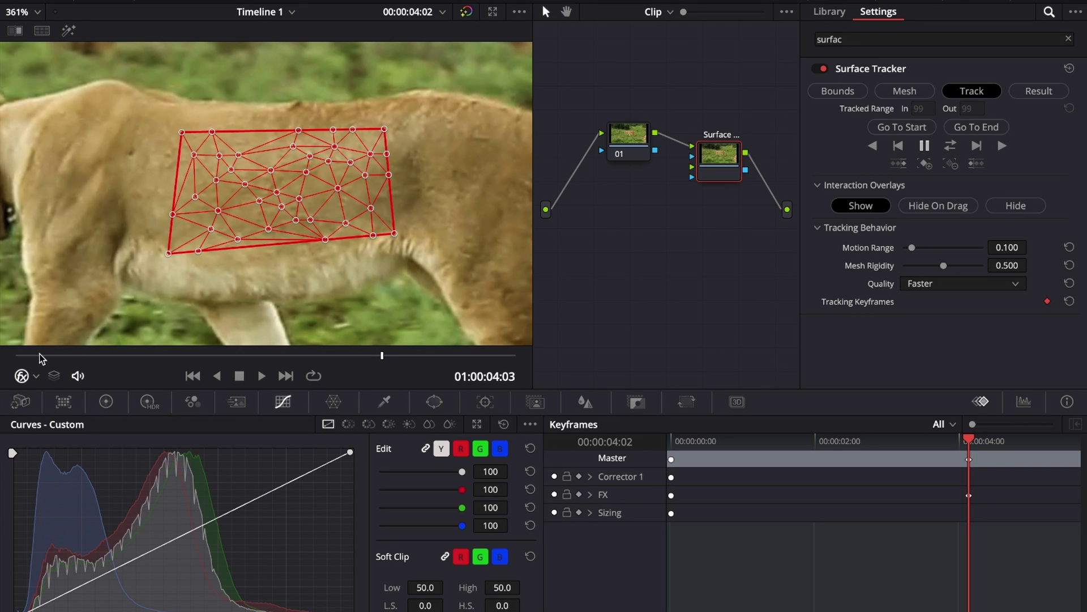
pyautogui.click(950, 145)
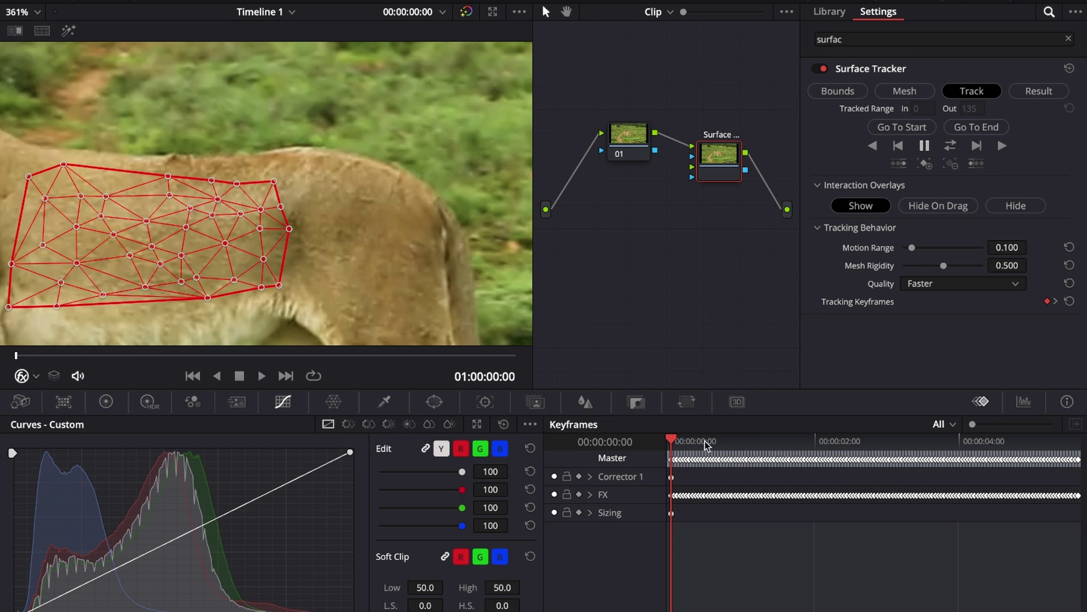
pyautogui.moveTo(673, 441); pyautogui.dragTo(810, 447)
pyautogui.press('Home')
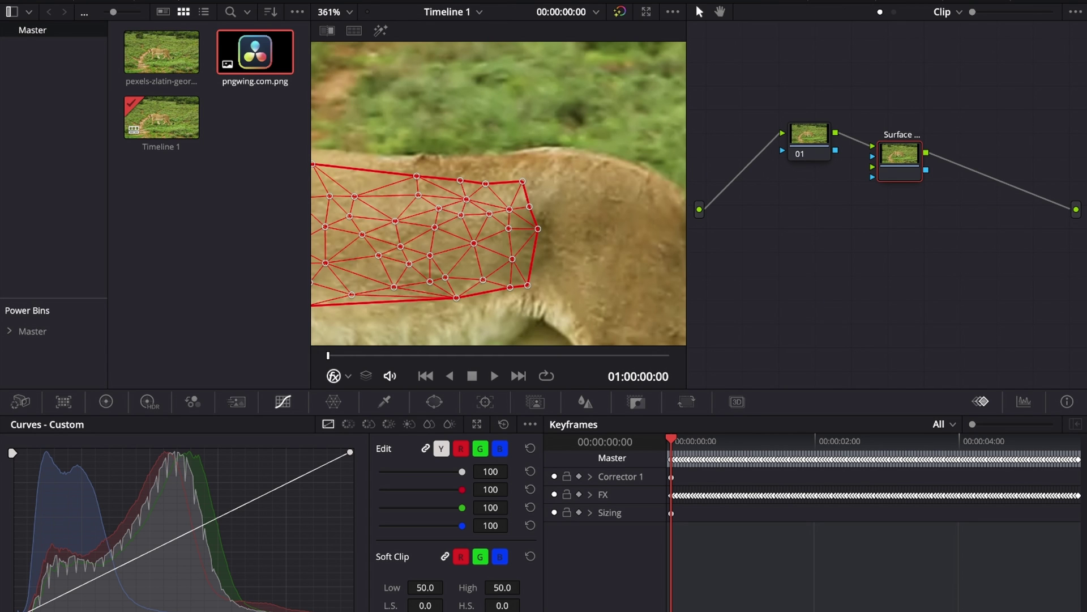
# Step: Add pngwing.com.png to the node graph and wire it into the Surface Tracker's overlay input
pyautogui.moveTo(287, 83); pyautogui.dragTo(763, 267)
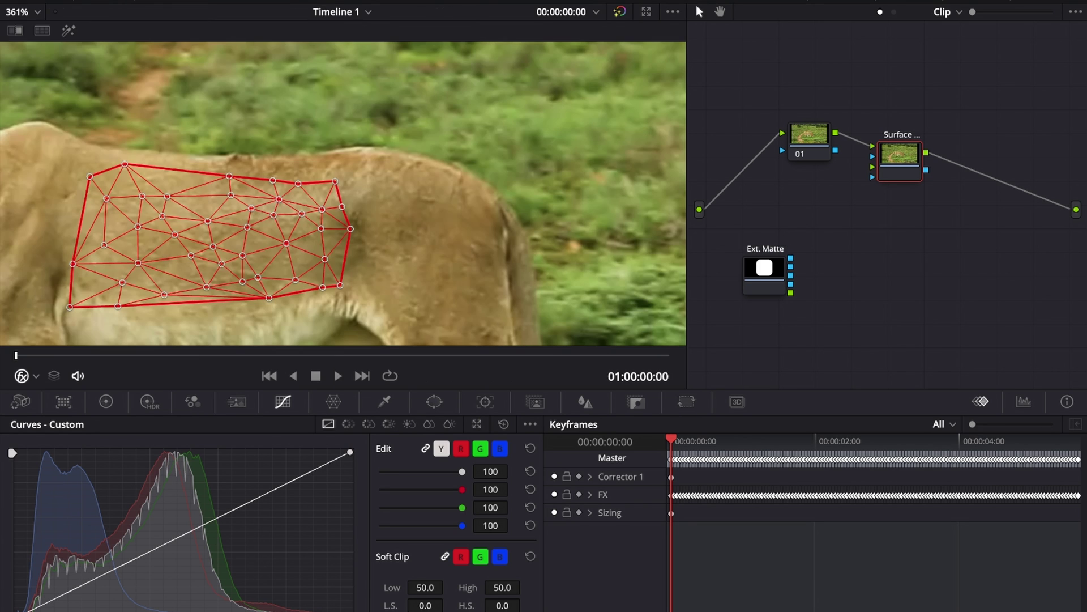
pyautogui.moveTo(781, 291); pyautogui.dragTo(872, 166)
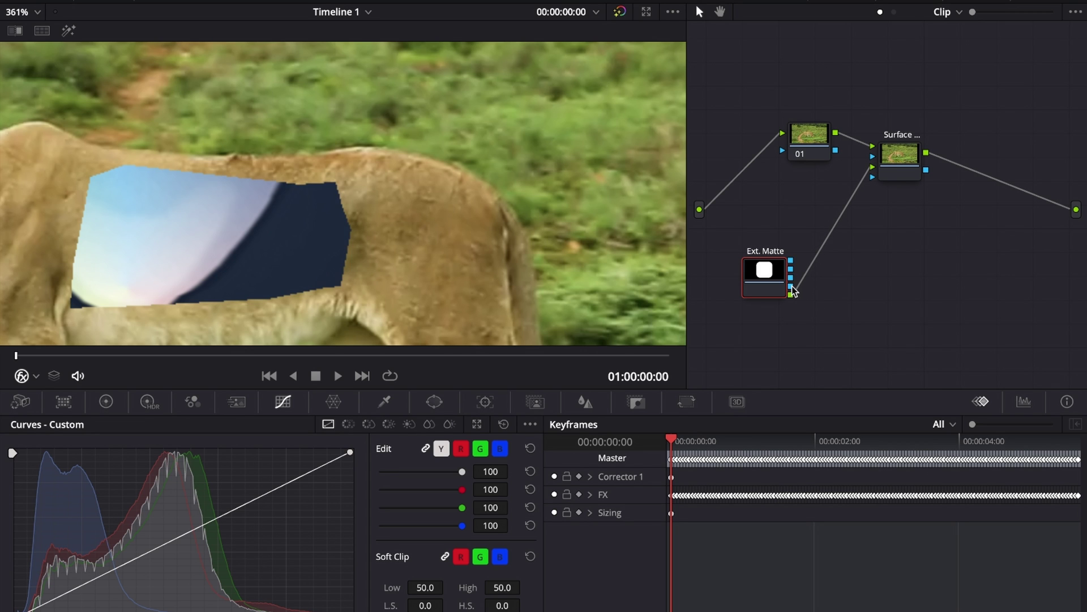
pyautogui.moveTo(792, 290); pyautogui.dragTo(862, 234)
pyautogui.moveTo(847, 152); pyautogui.dragTo(834, 226)
pyautogui.moveTo(875, 174); pyautogui.dragTo(876, 175)
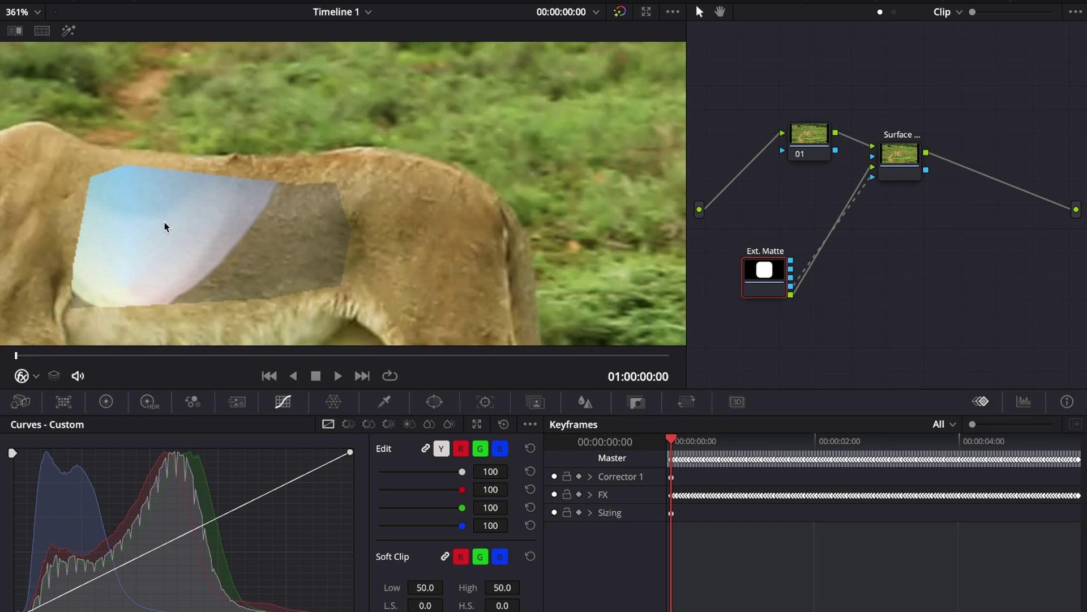
# Step: Show the Surface Tracker's Result view with Overlay Placement expanded, jumping to reference frame 99
pyautogui.click(900, 165)
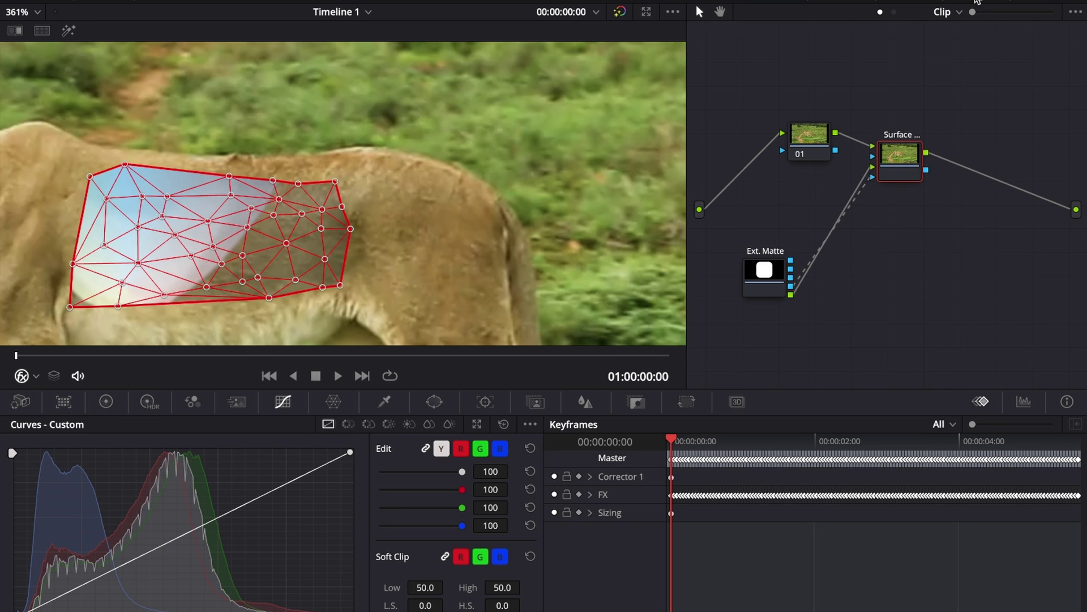
pyautogui.click(978, 2)
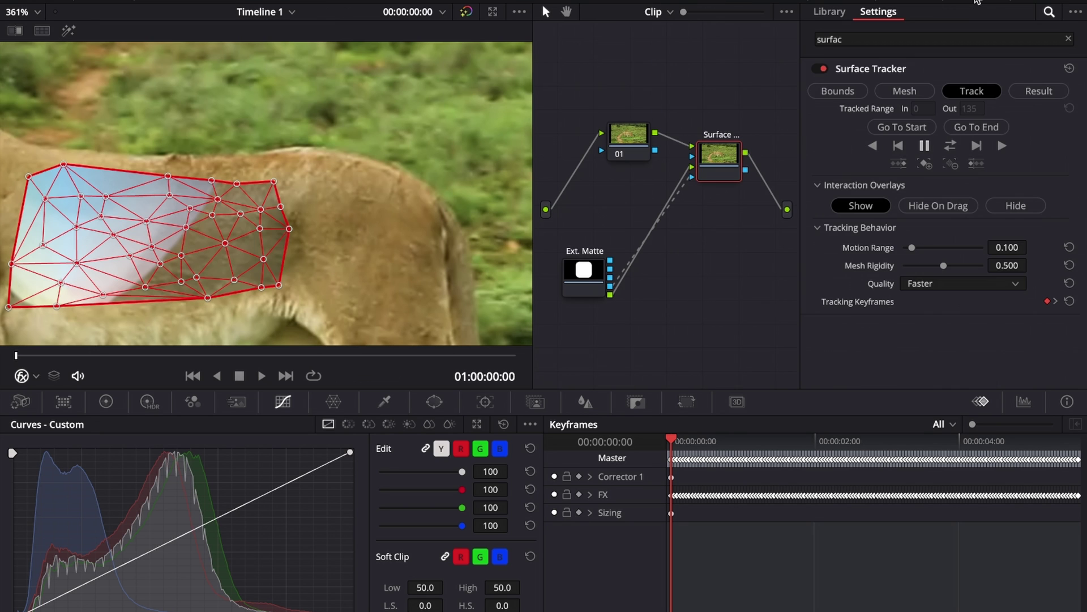
pyautogui.click(1018, 97)
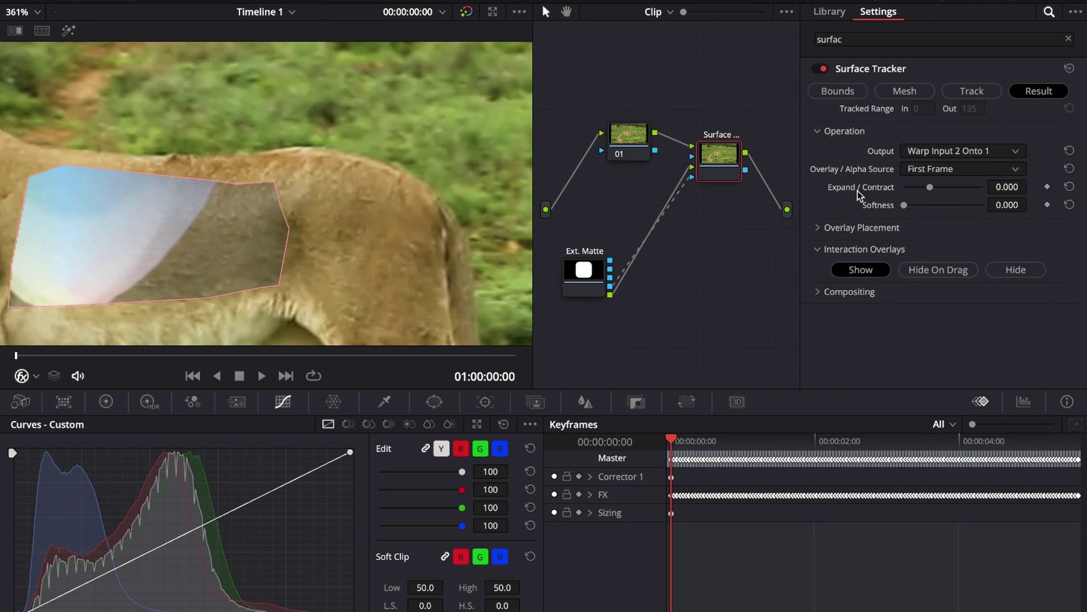
pyautogui.click(819, 229)
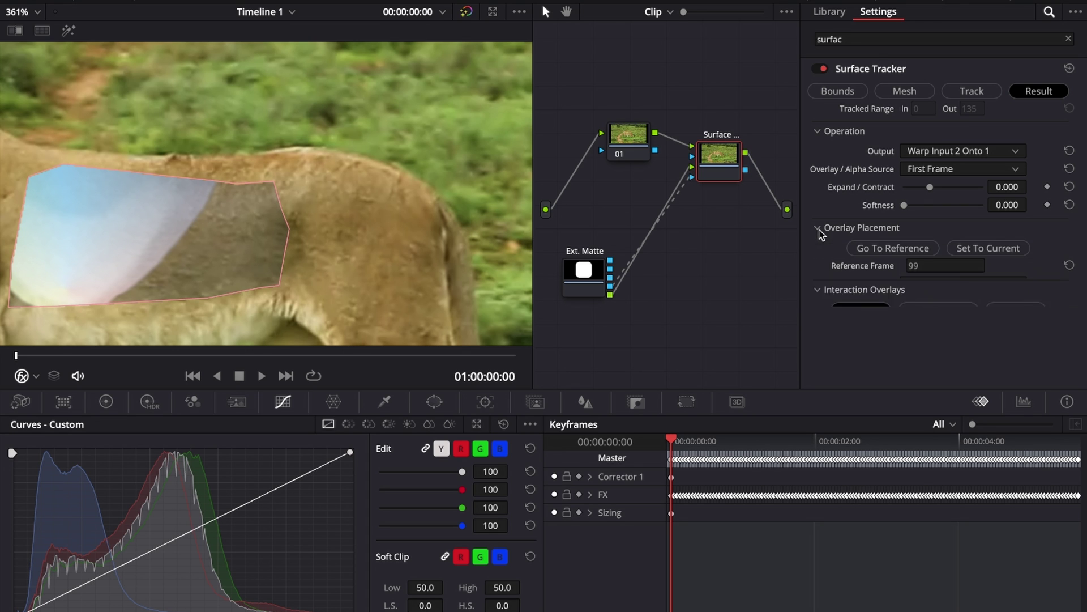
pyautogui.click(884, 249)
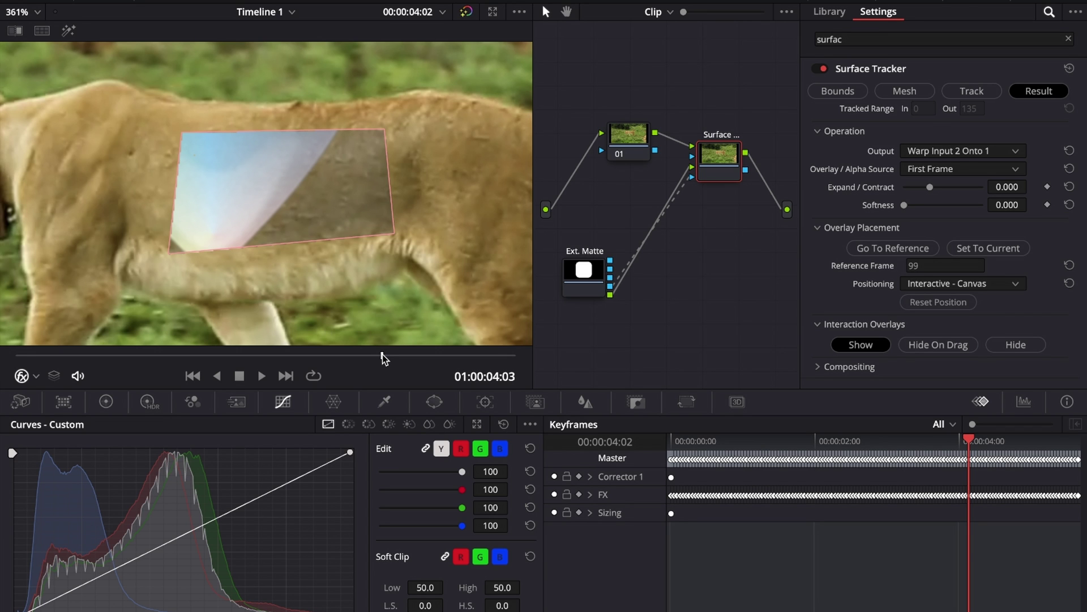
# Step: Drag the overlay's four corner handles into a small patch on the lioness's flank
pyautogui.scroll(-5, 277, 185)
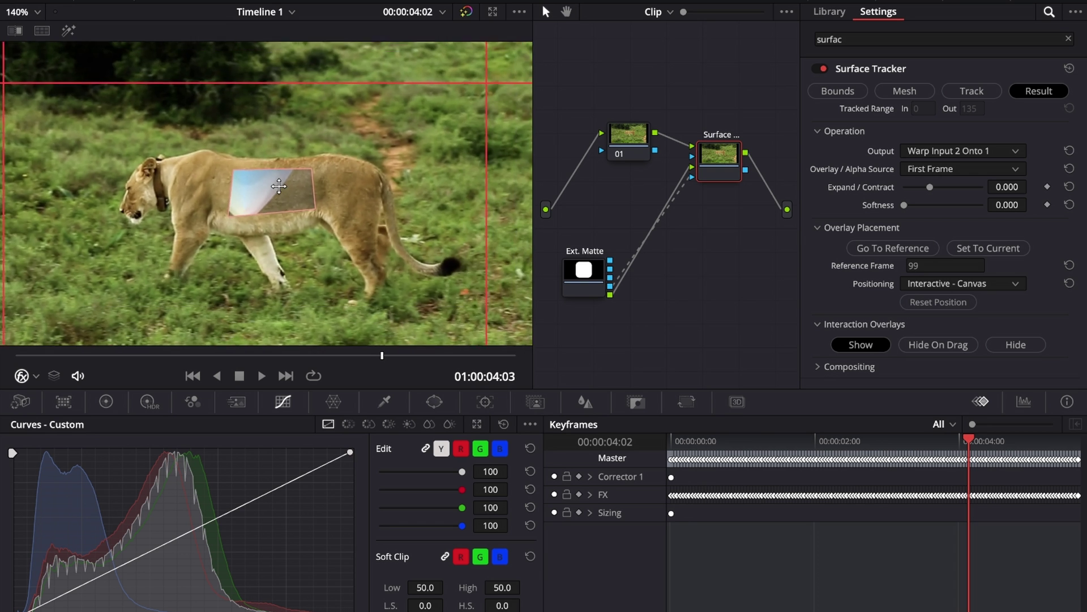
pyautogui.scroll(-3, 279, 186)
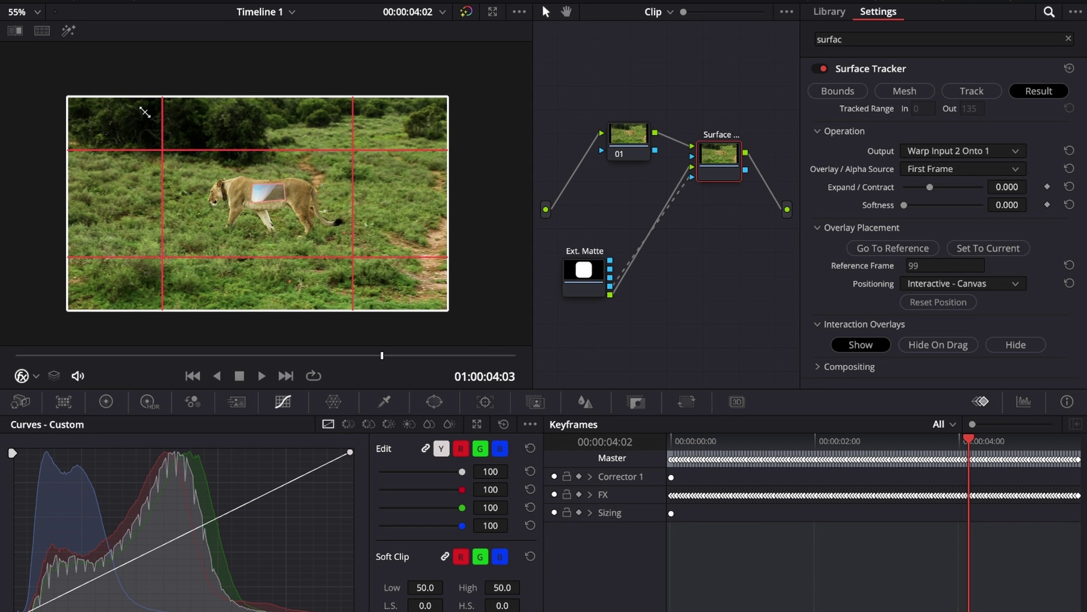
pyautogui.moveTo(67, 97); pyautogui.dragTo(254, 187)
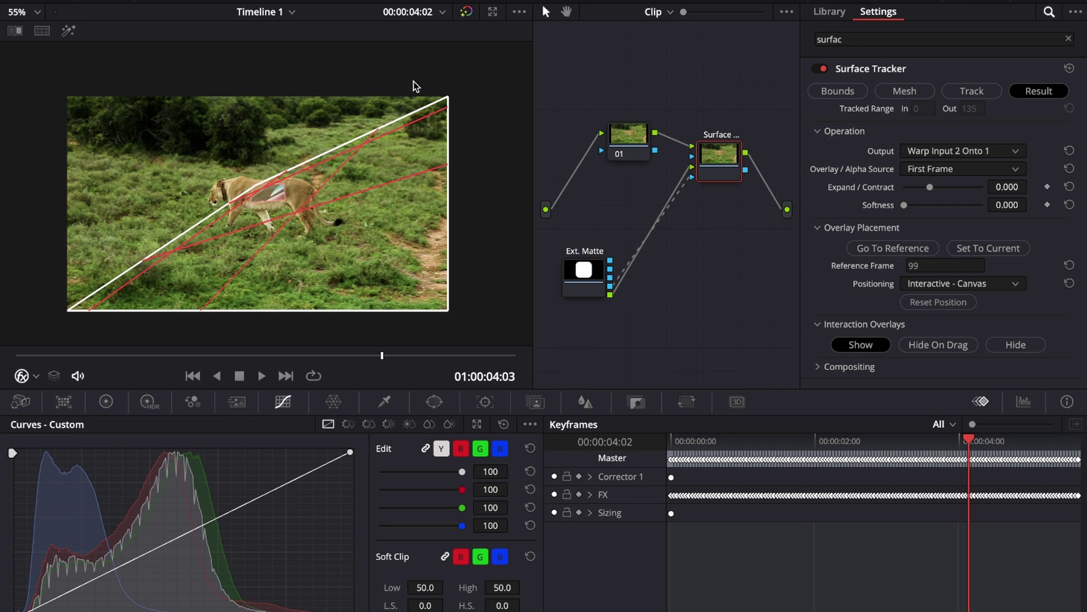
pyautogui.moveTo(443, 98); pyautogui.dragTo(284, 185)
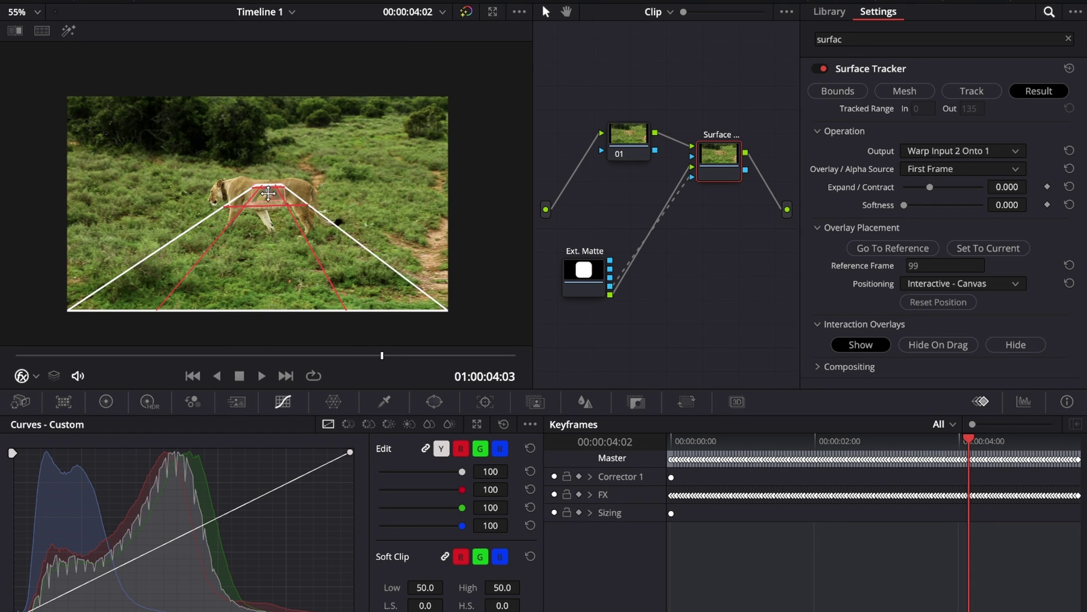
pyautogui.moveTo(447, 311); pyautogui.dragTo(281, 197)
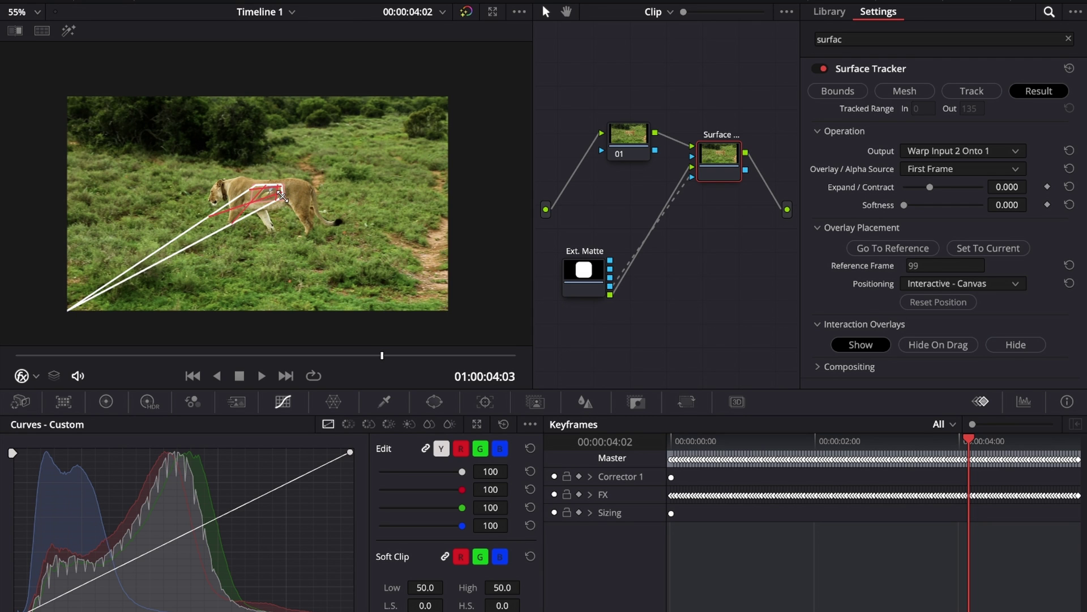
pyautogui.moveTo(67, 309); pyautogui.dragTo(248, 202)
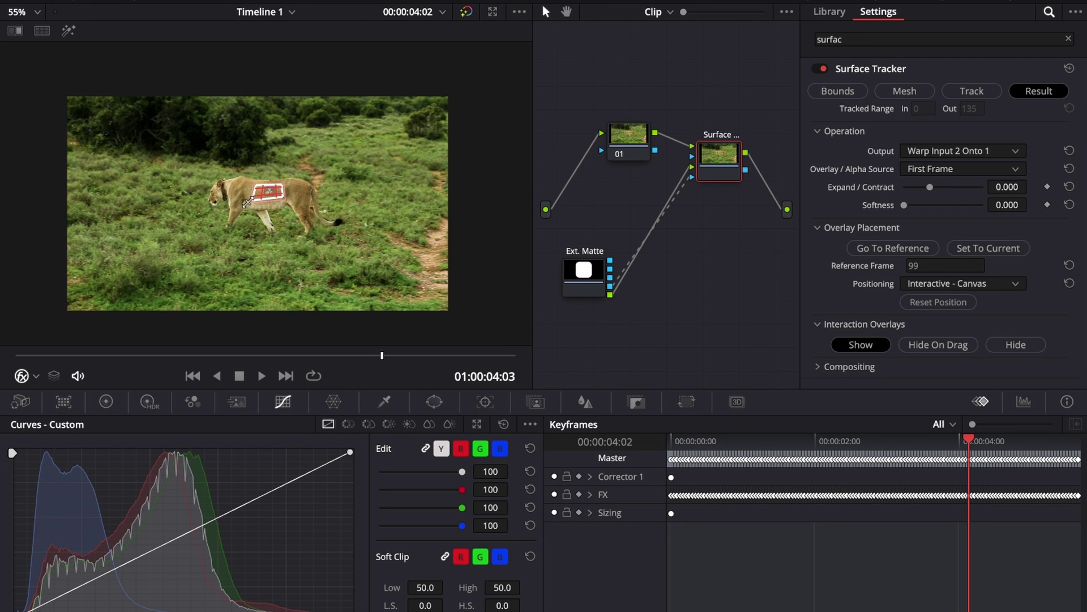
pyautogui.scroll(8, 247, 205)
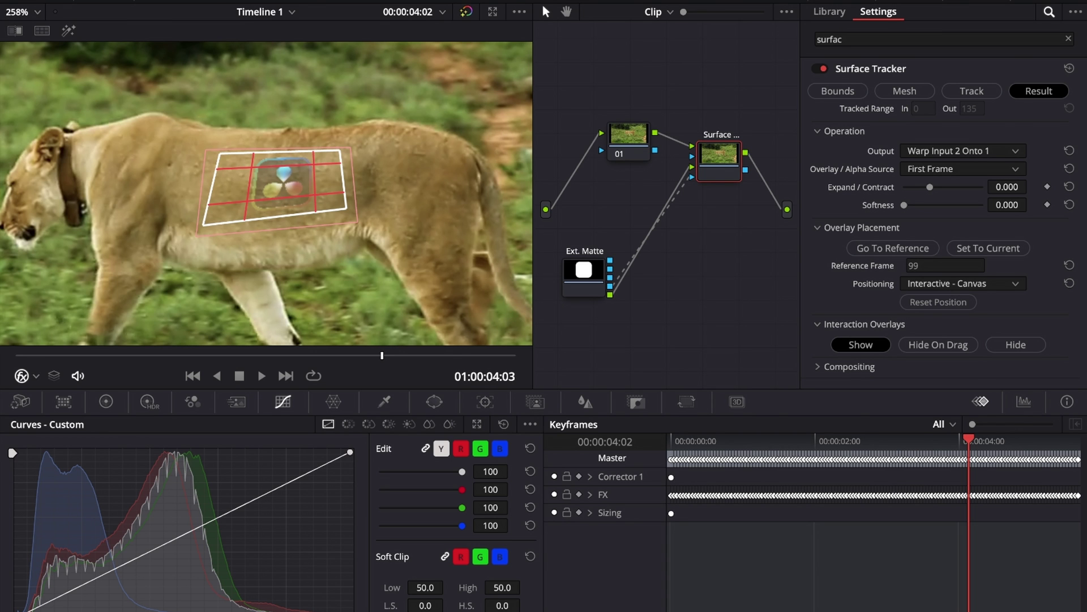
# Step: Switch to the Edit page, turn on dynamic trim mode, and play the lioness clip
pyautogui.hotkey('shift', '4')
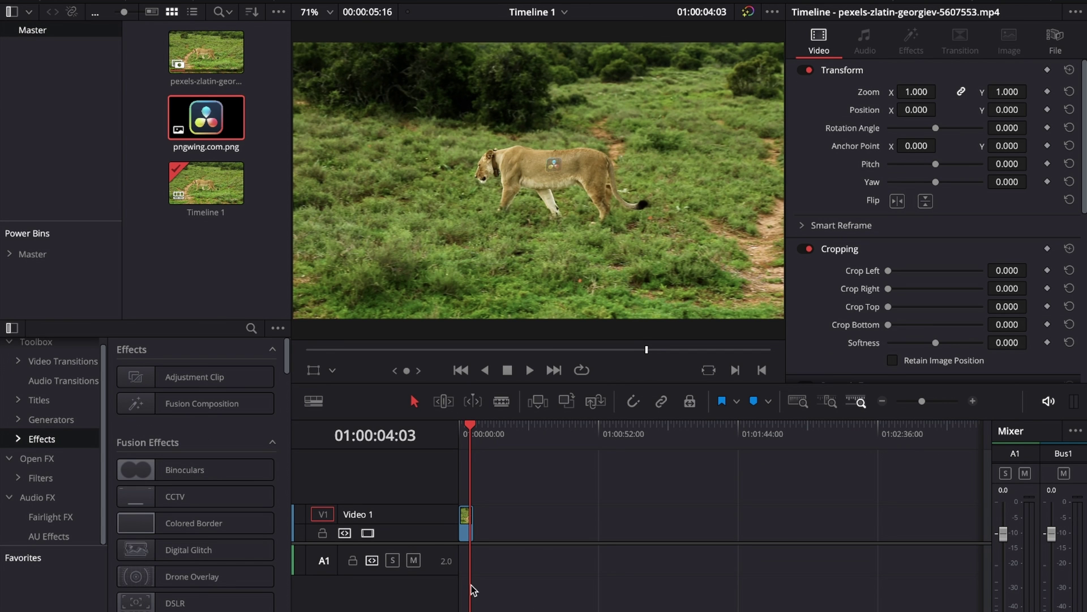
pyautogui.click(472, 403)
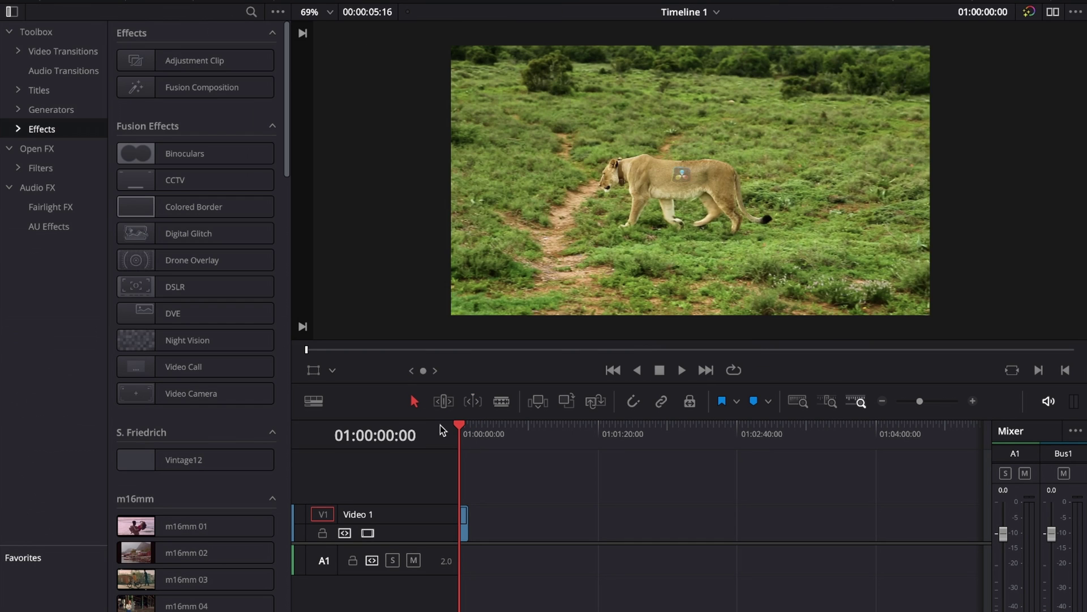
pyautogui.press('space')
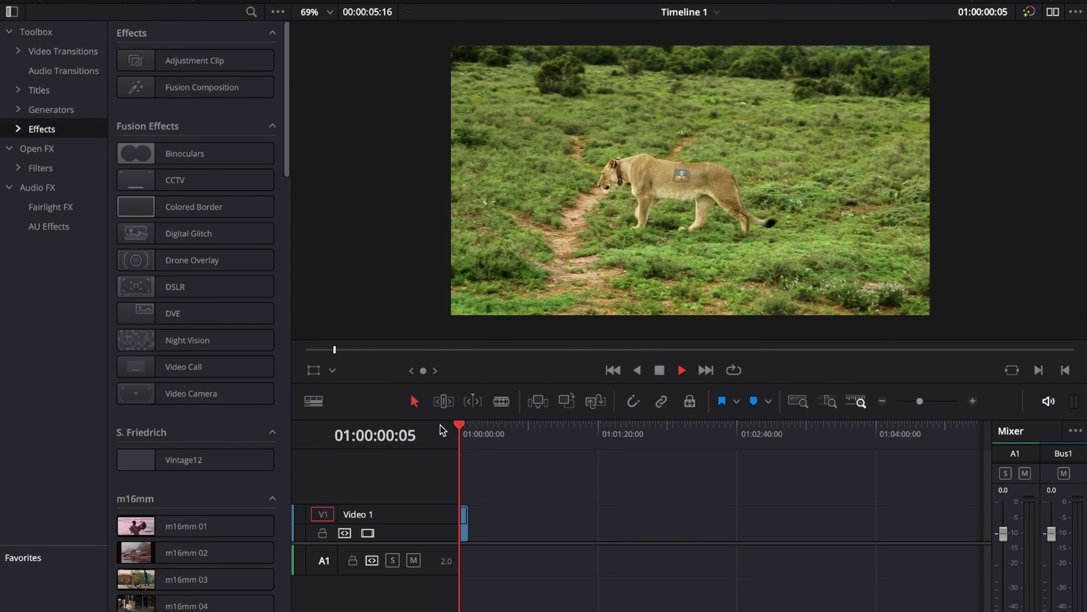